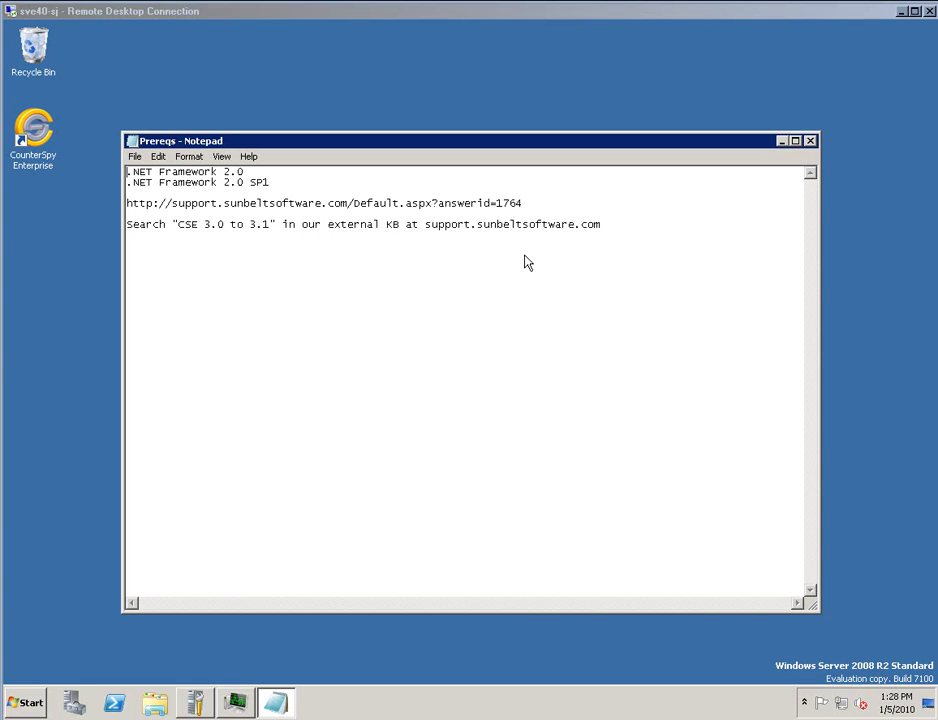
# Close the Prereqs Notepad window and double-click the CounterSpy Enterprise desktop shortcut.
pyautogui.click(810, 141)
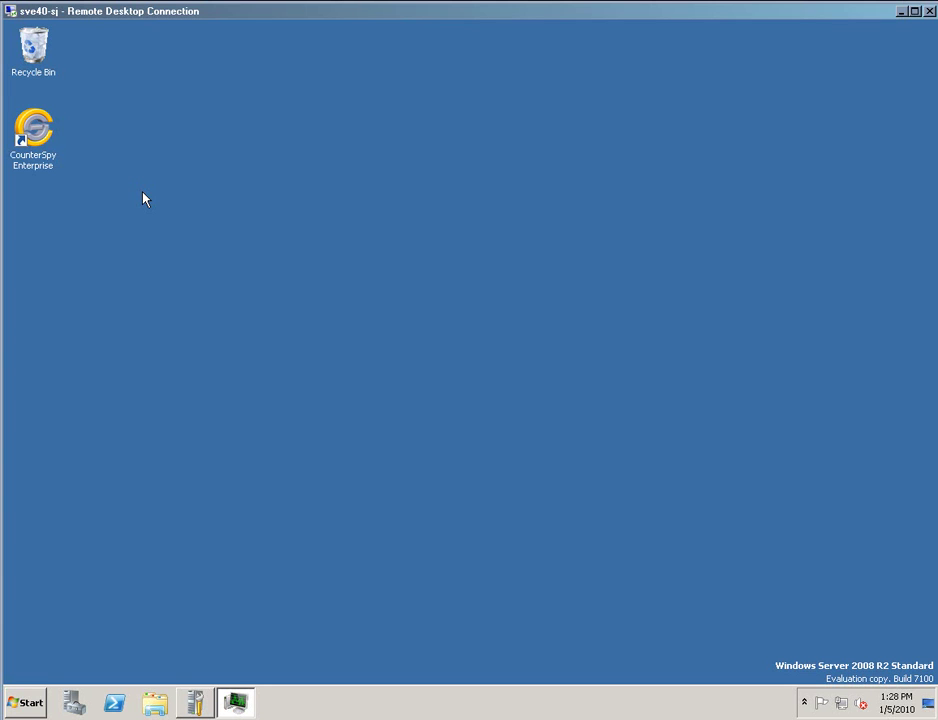
pyautogui.doubleClick(36, 130)
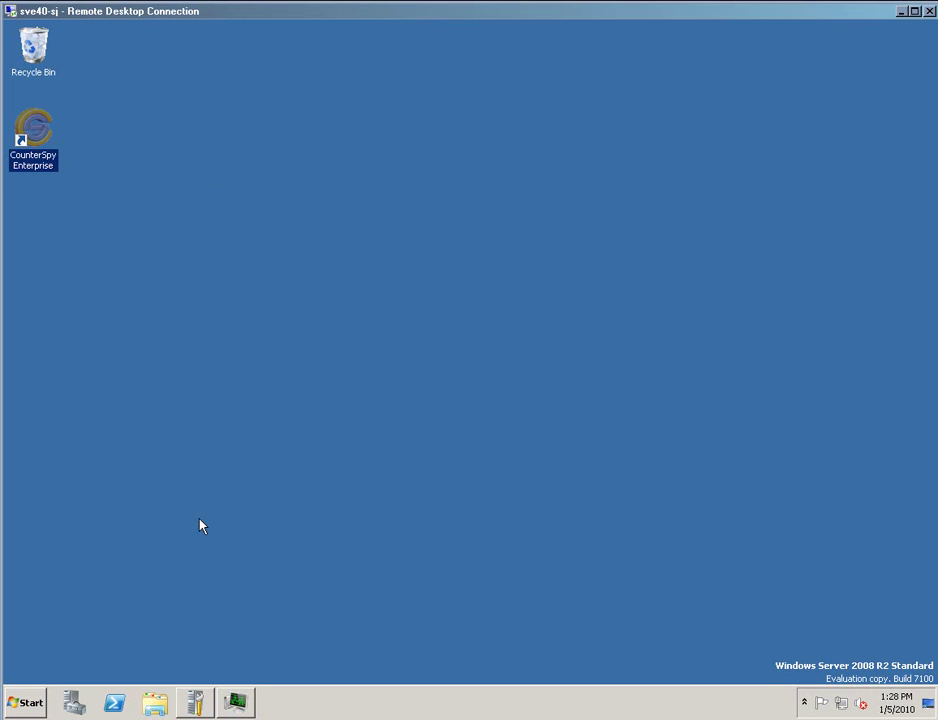
# Browse to C:\Program Files (x86)\Sunbelt Software in Explorer and select the CSE folder.
pyautogui.click(155, 703)
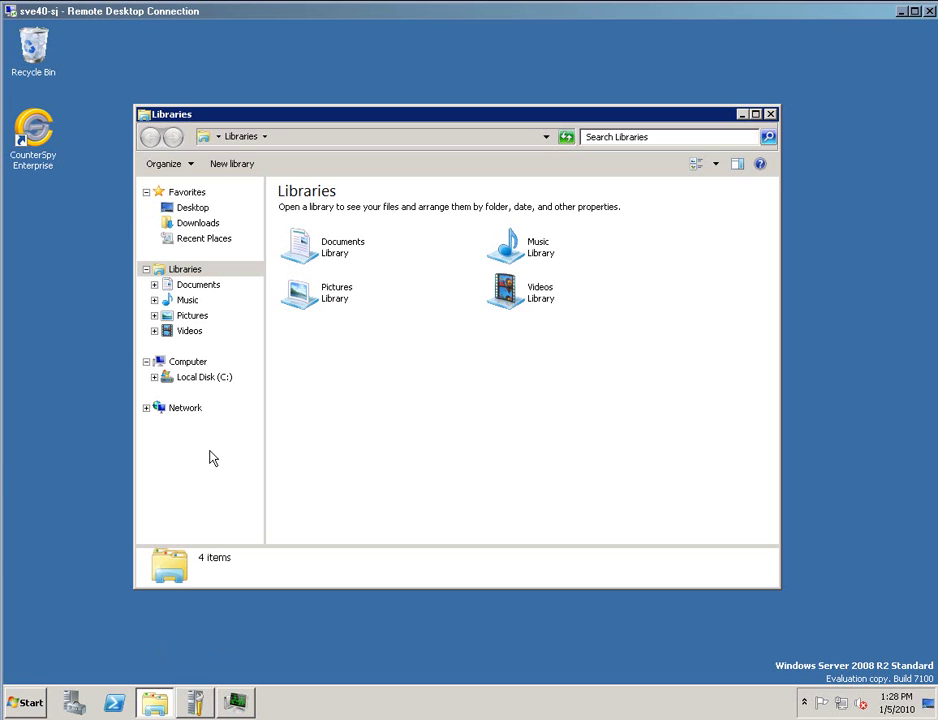
pyautogui.click(206, 380)
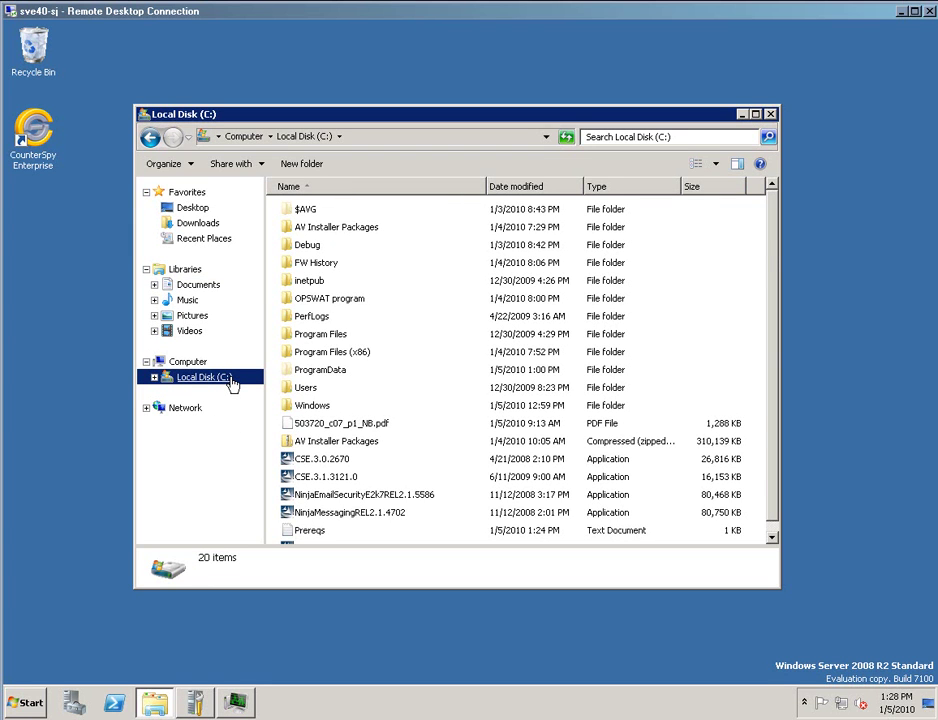
pyautogui.click(377, 356)
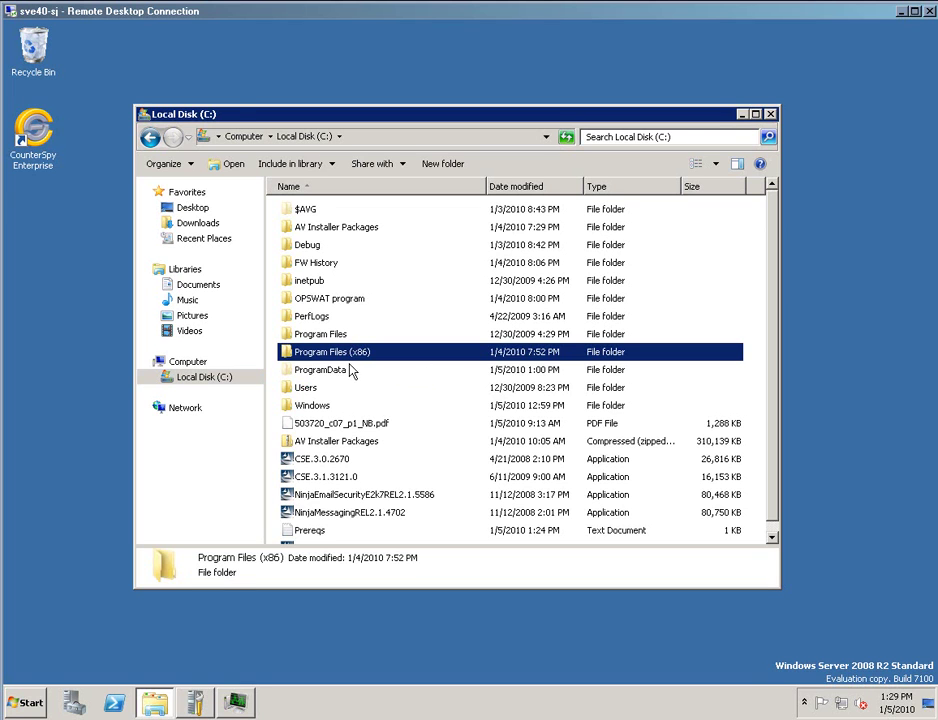
pyautogui.doubleClick(360, 358)
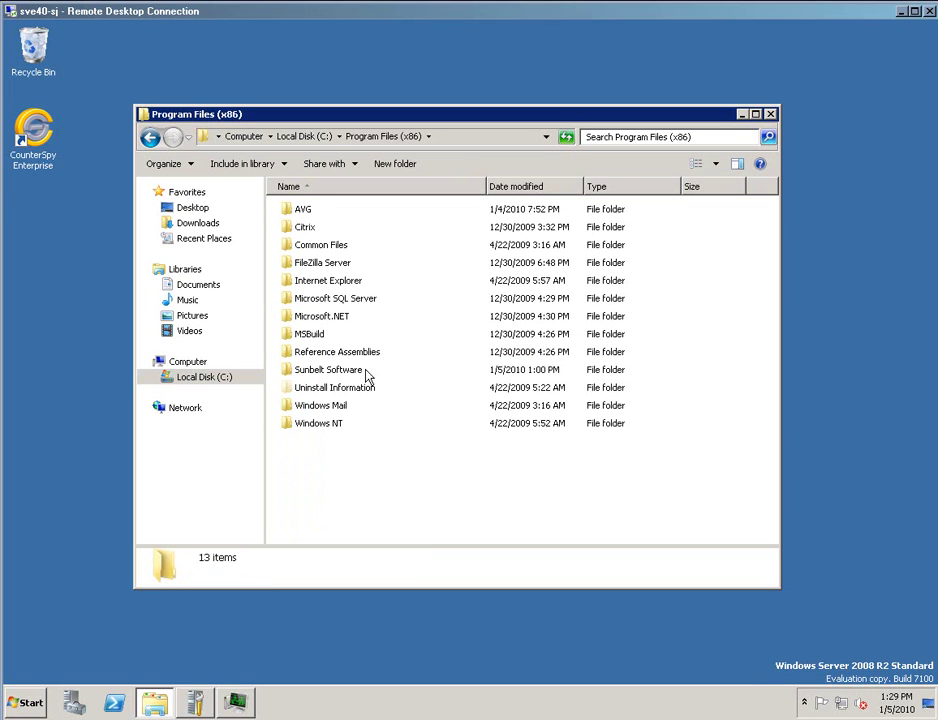
pyautogui.doubleClick(352, 374)
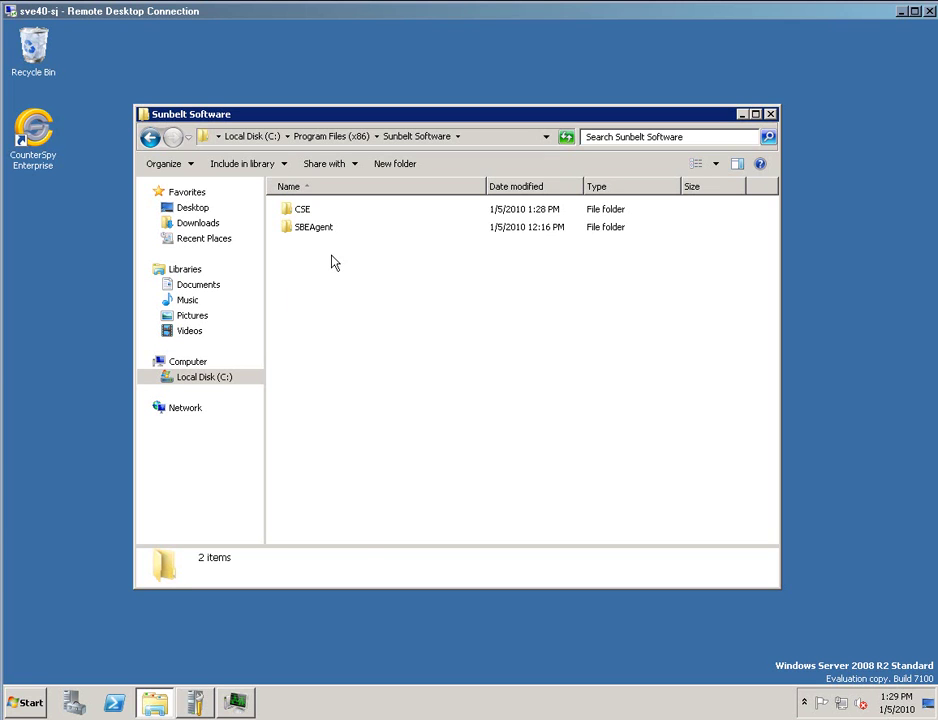
pyautogui.click(305, 212)
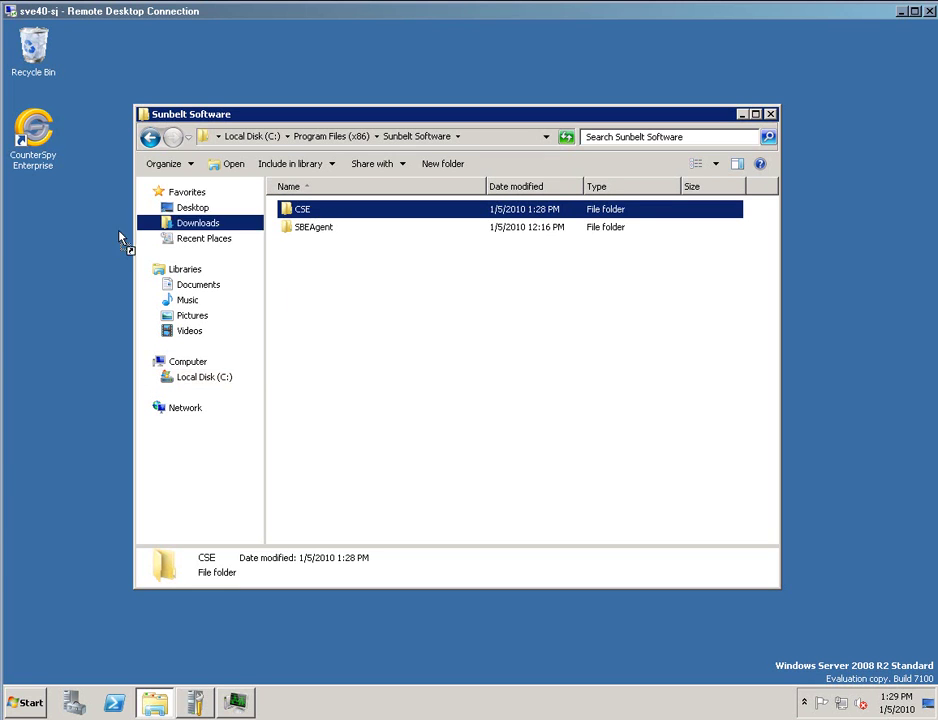
# Copy the CSE folder to the desktop, look through its contents, then minimize the window.
pyautogui.rightClick(55, 267)
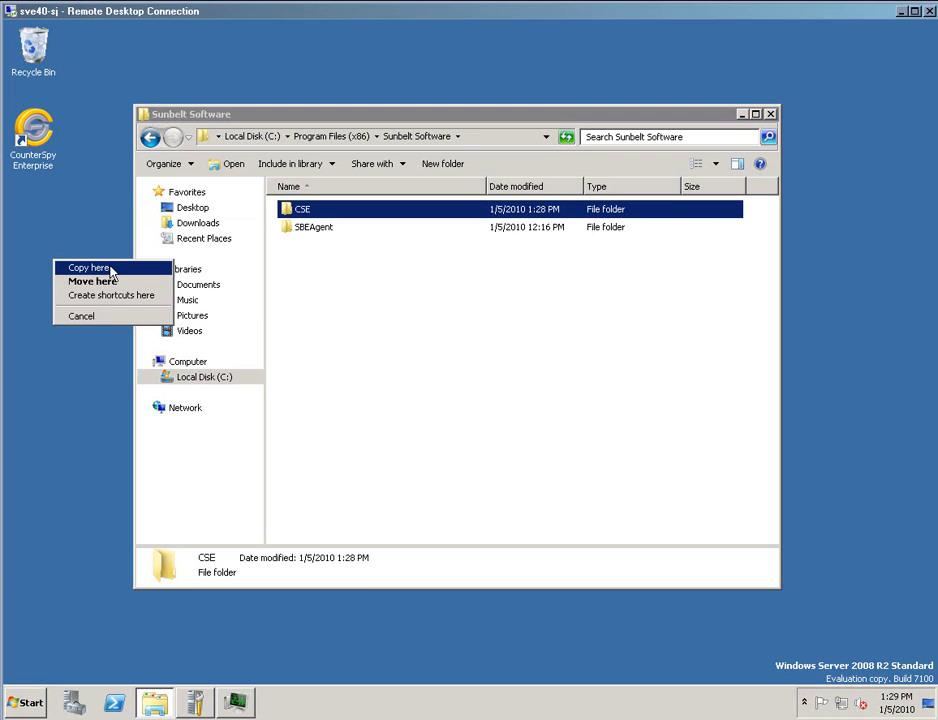
pyautogui.click(80, 268)
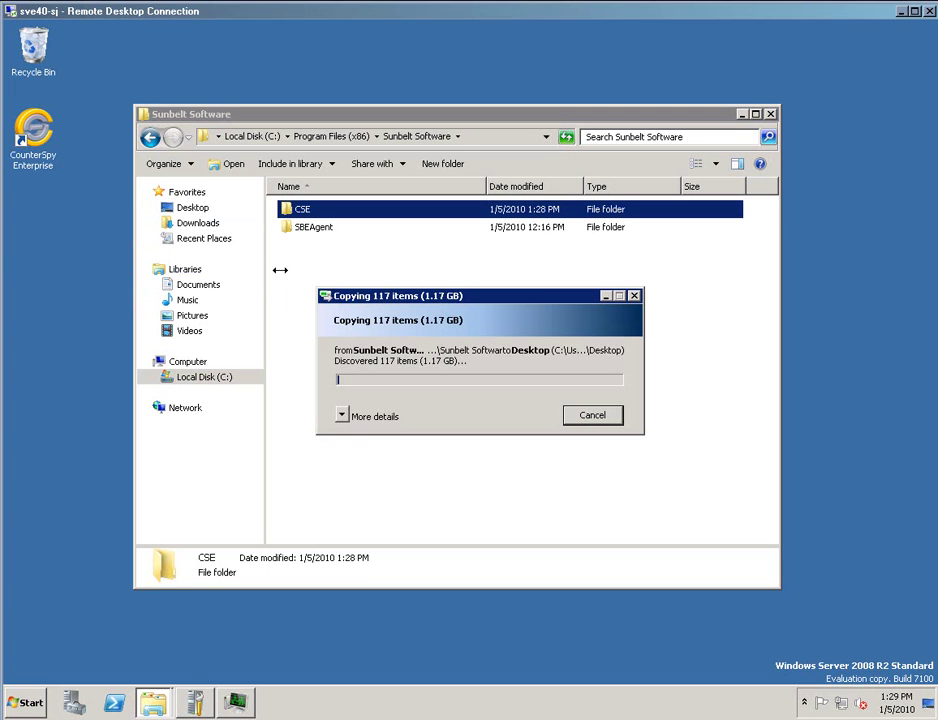
pyautogui.doubleClick(315, 213)
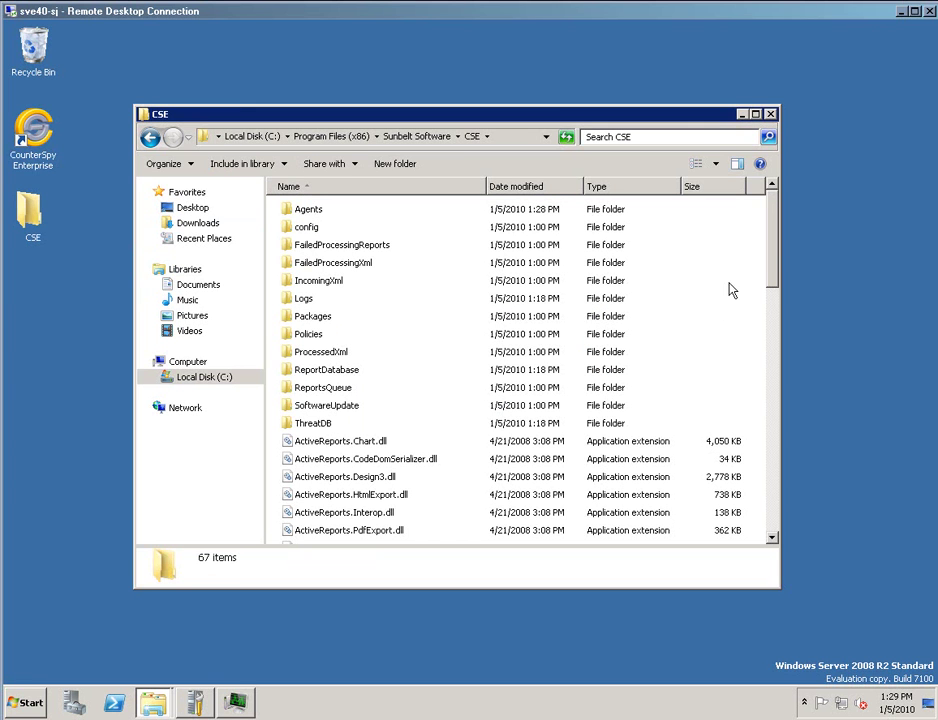
pyautogui.scroll(-3, 769, 250)
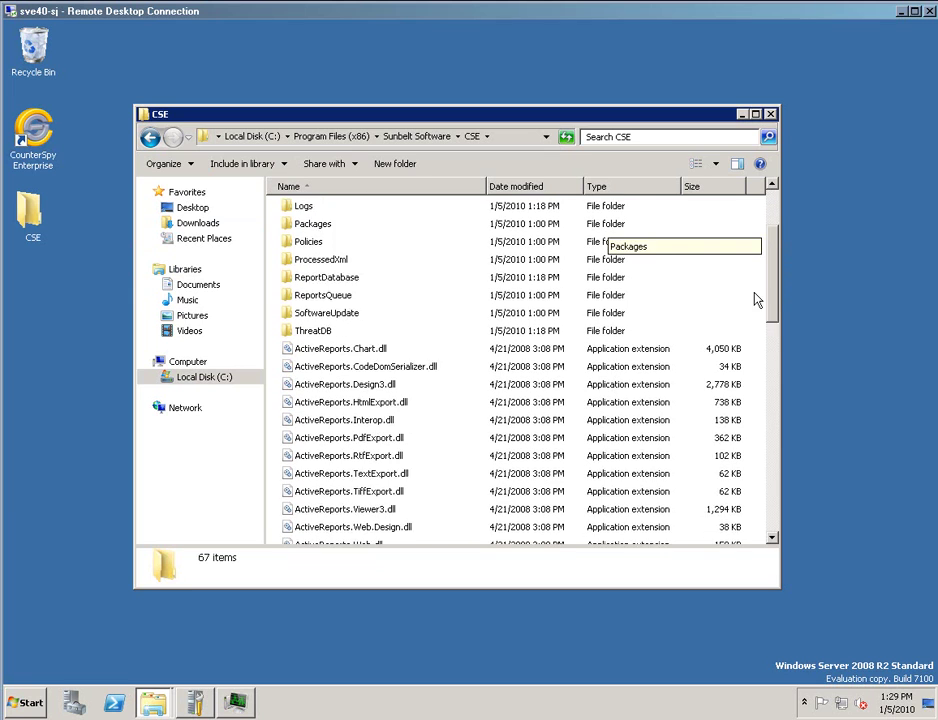
pyautogui.scroll(-14, 757, 364)
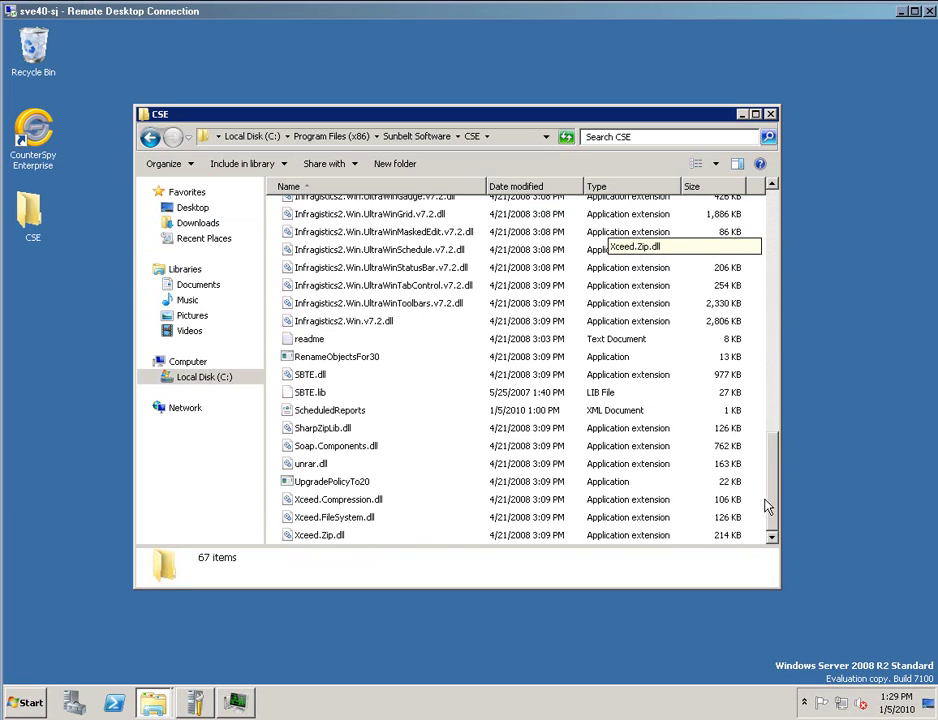
pyautogui.scroll(8, 766, 503)
pyautogui.scroll(7, 785, 318)
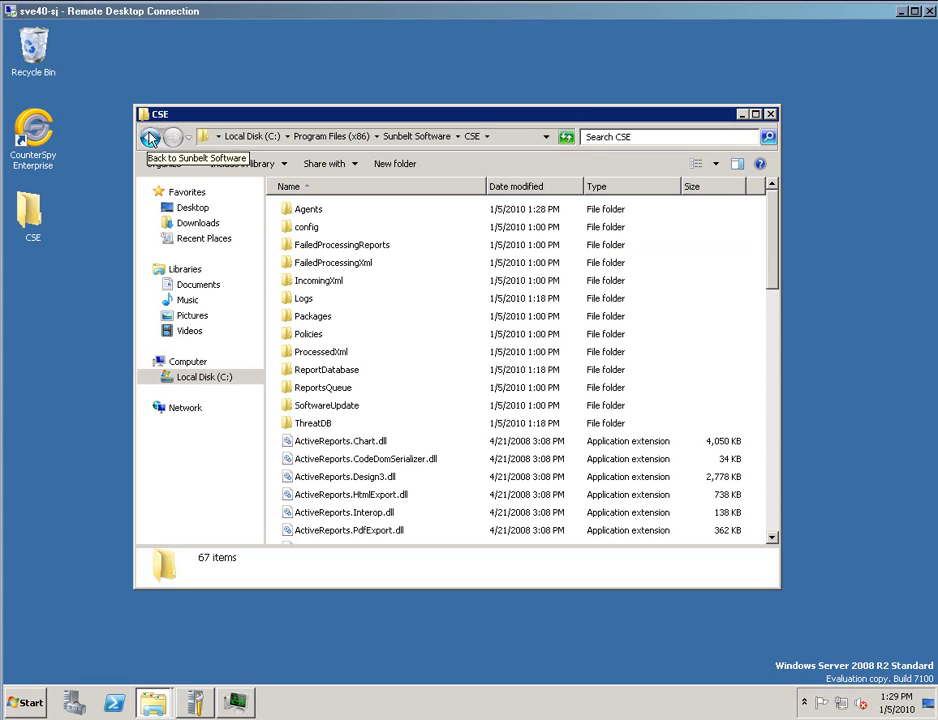
pyautogui.click(741, 115)
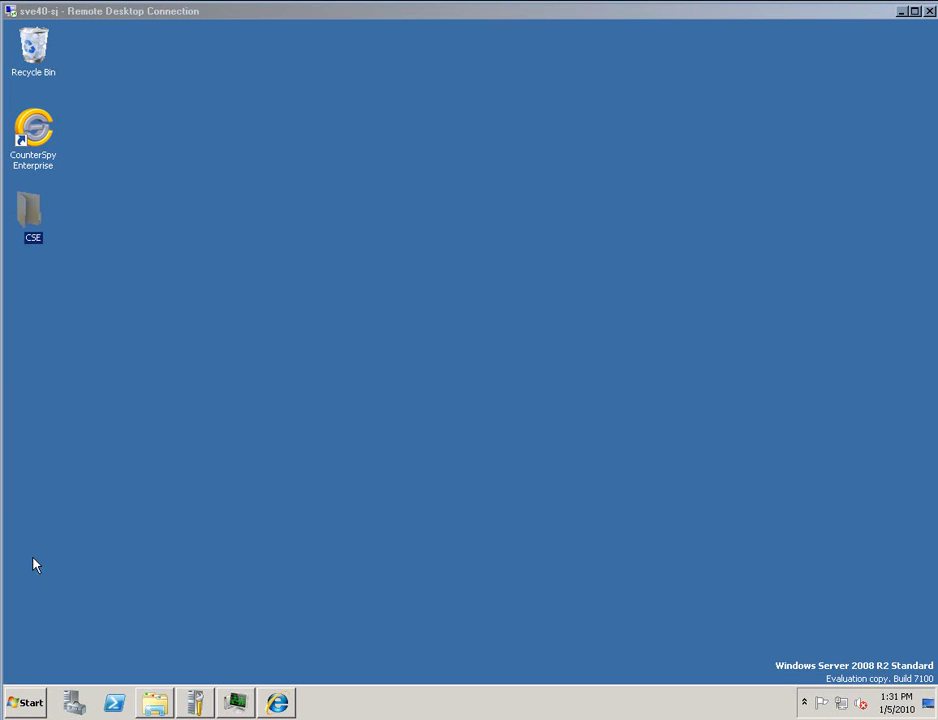
# Download cse.exe (15.7 MB) from go.sunbeltsoftware.com to the Desktop, then minimize Internet Explorer.
pyautogui.click(277, 705)
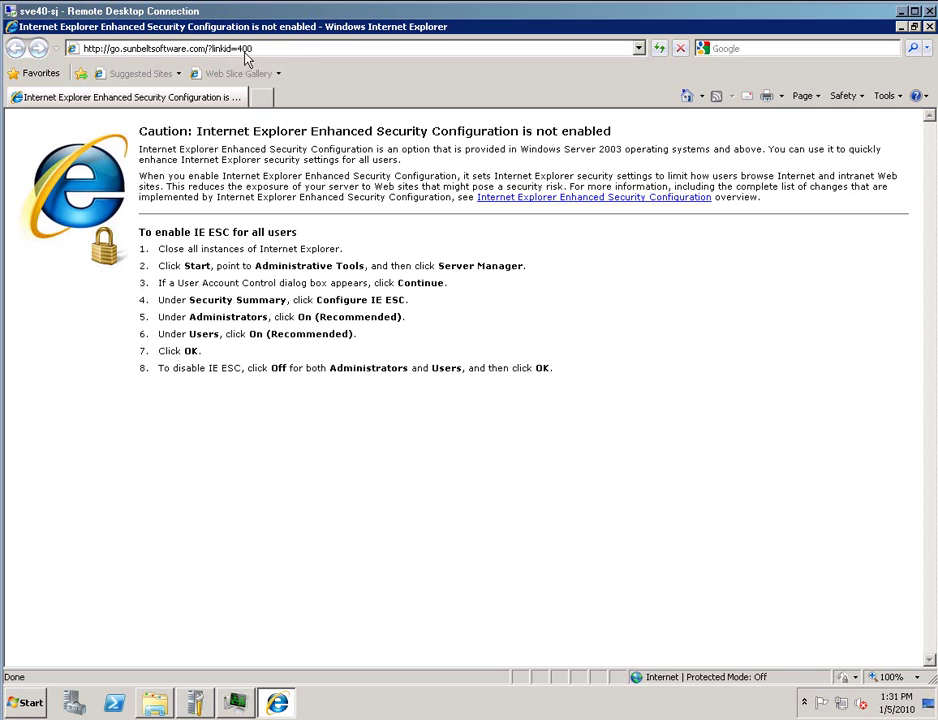
pyautogui.click(284, 50)
pyautogui.press('Return')
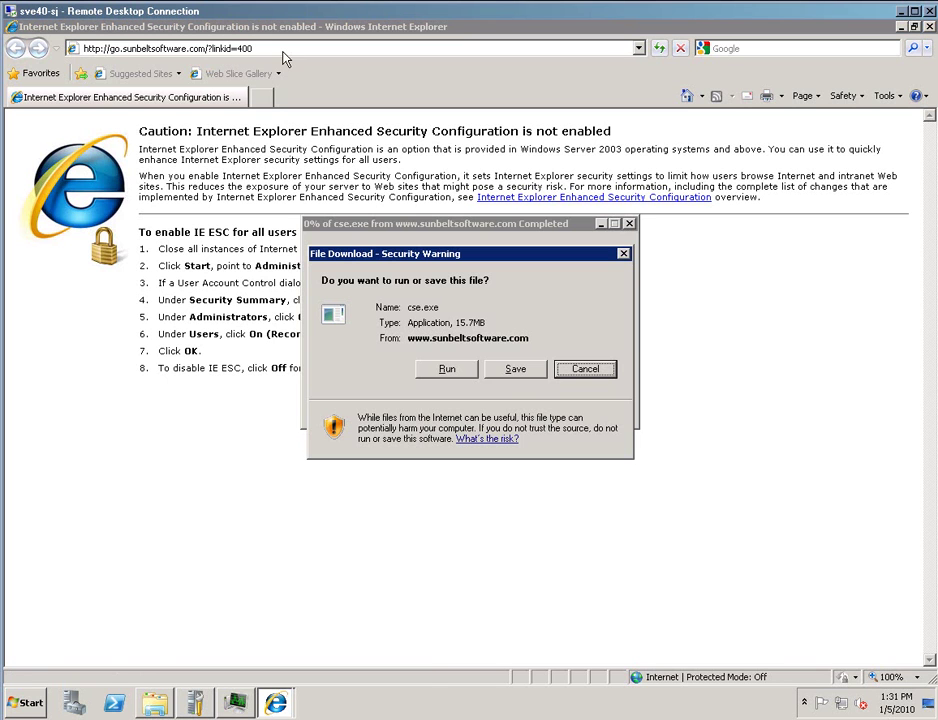
pyautogui.click(511, 372)
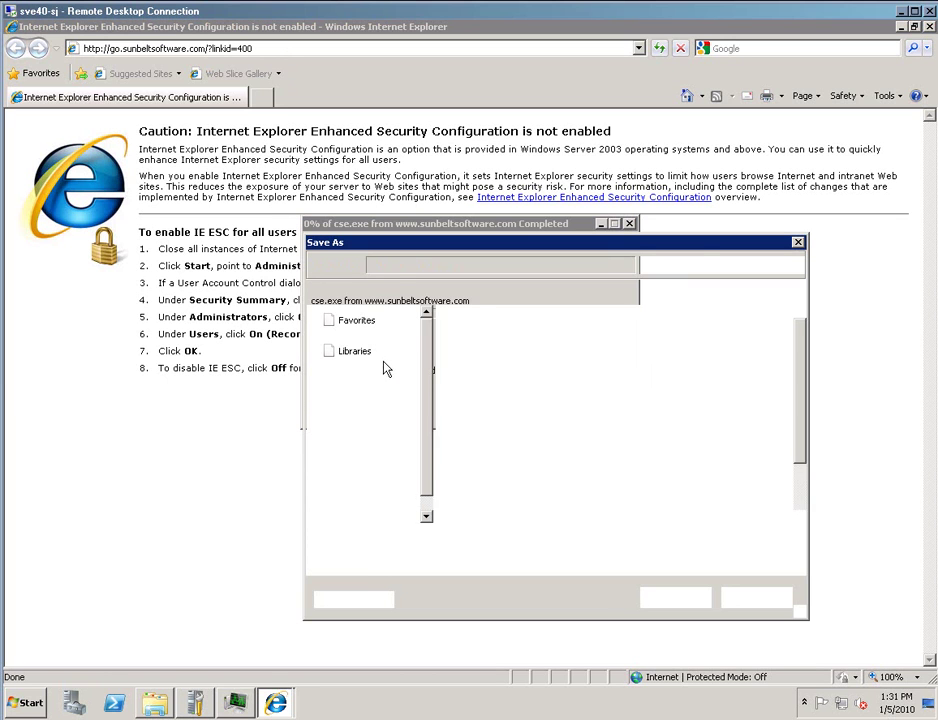
pyautogui.click(362, 338)
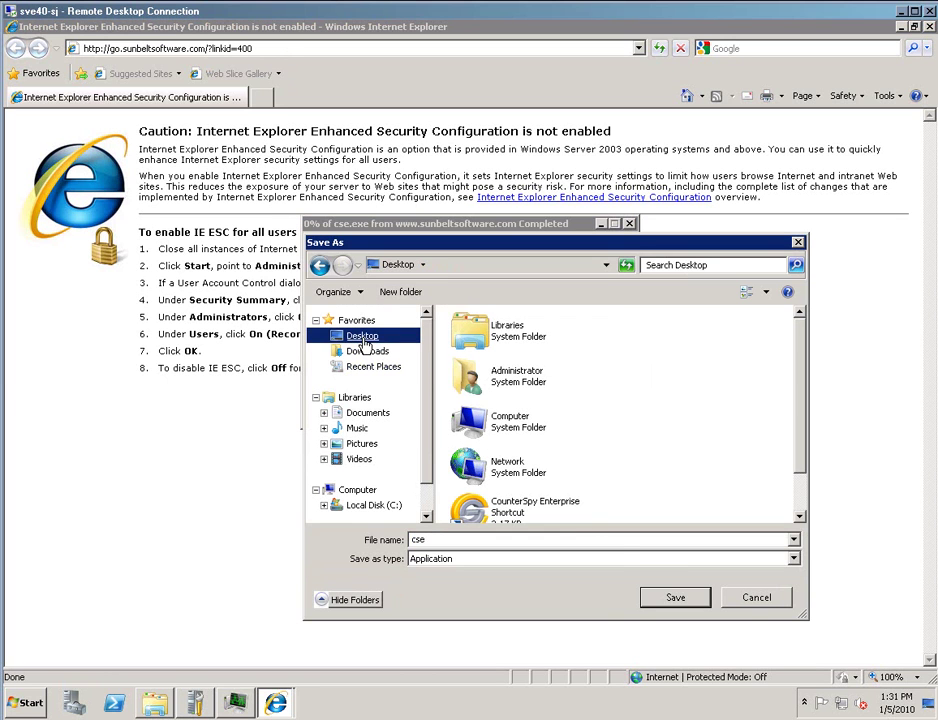
pyautogui.click(673, 600)
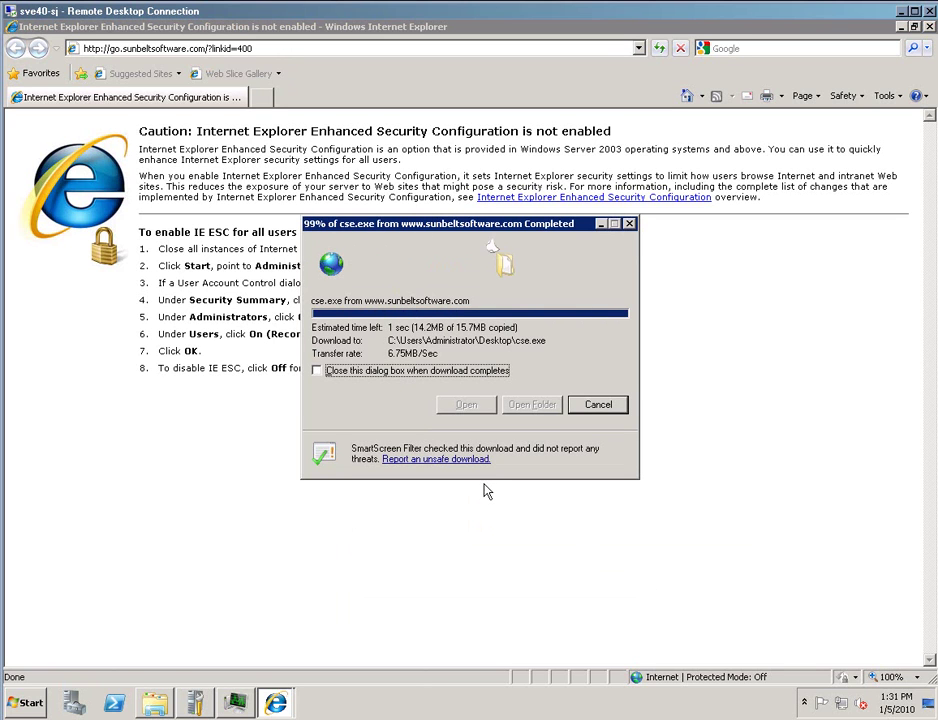
pyautogui.click(901, 26)
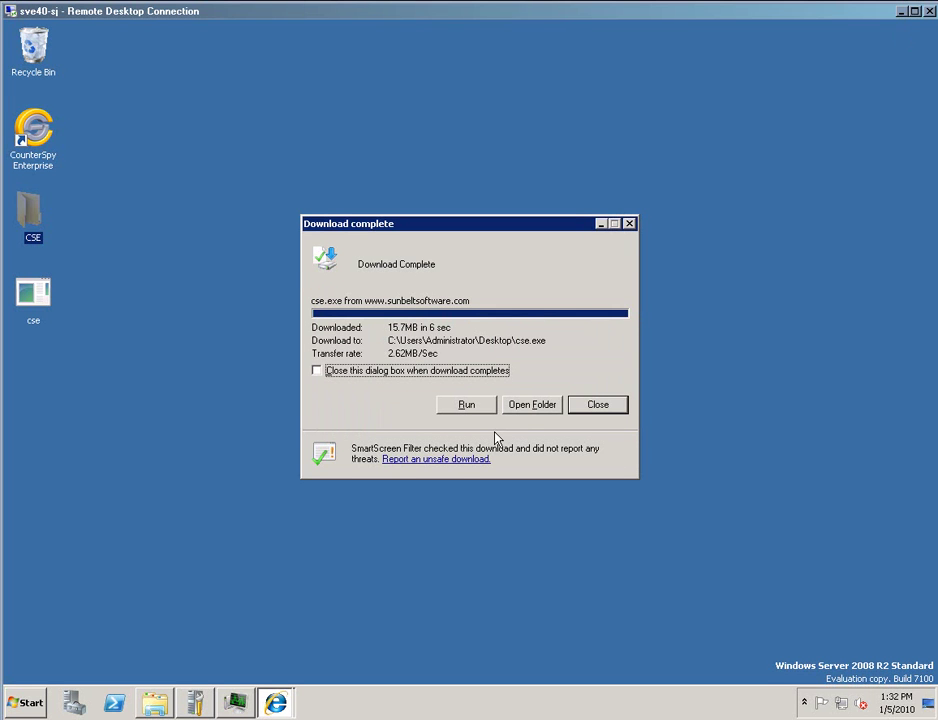
# Run the downloaded cse.exe and confirm the Sunbelt security warning.
pyautogui.click(481, 409)
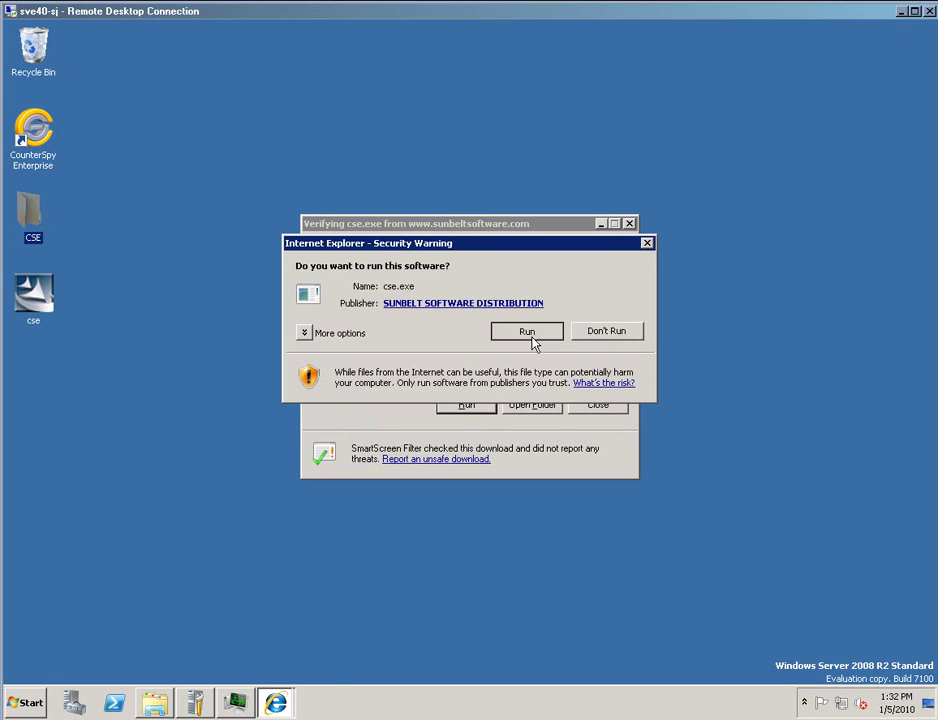
pyautogui.click(533, 340)
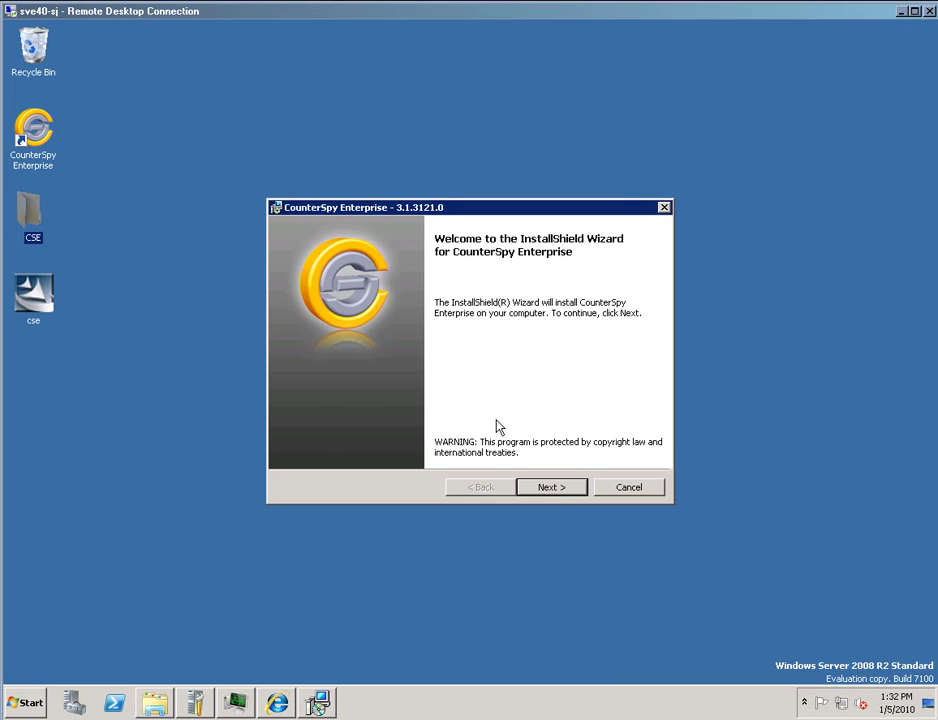
# Confirm reading the upgrade notice, accept the licence terms, and start installing version 3.1.3121.0.
pyautogui.click(547, 490)
pyautogui.click(412, 429)
pyautogui.click(549, 490)
pyautogui.click(379, 428)
pyautogui.click(551, 490)
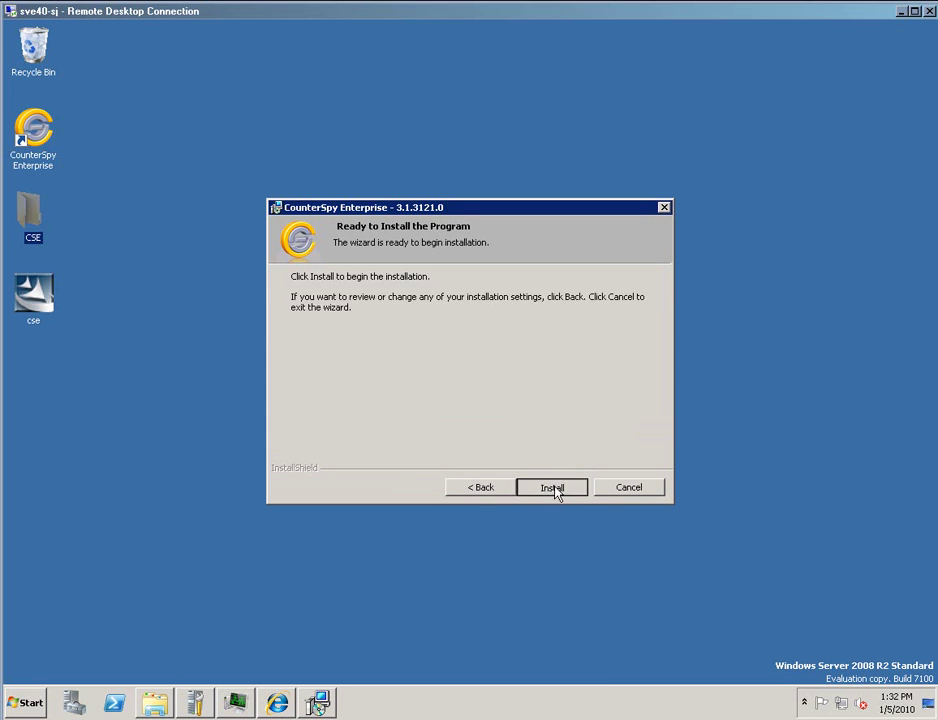
pyautogui.click(554, 491)
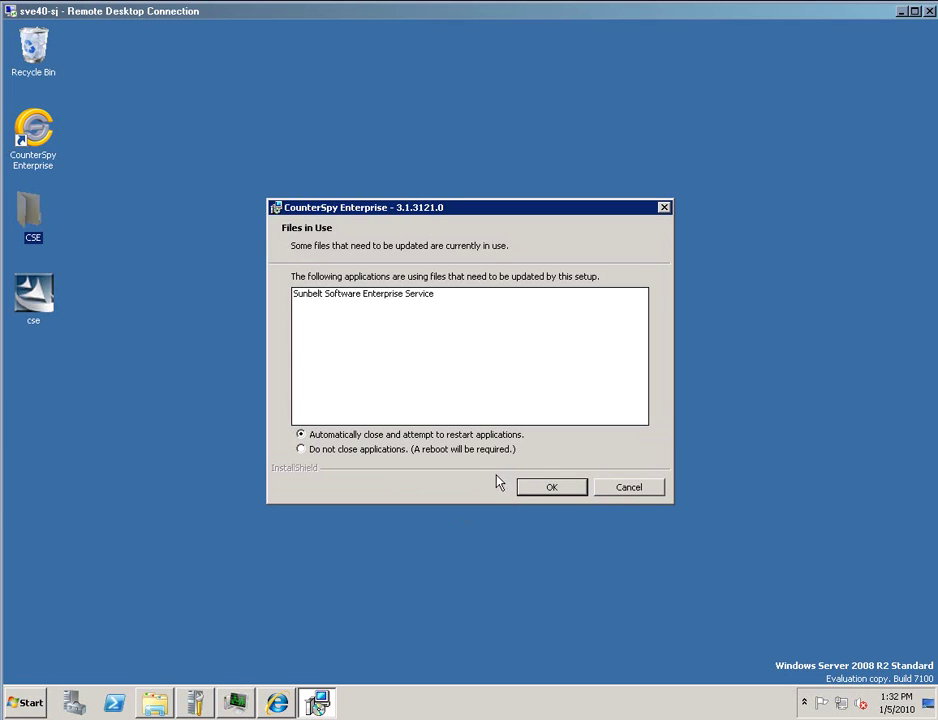
# Check the CSE folder window, then let setup automatically close and restart in-use applications.
pyautogui.click(154, 706)
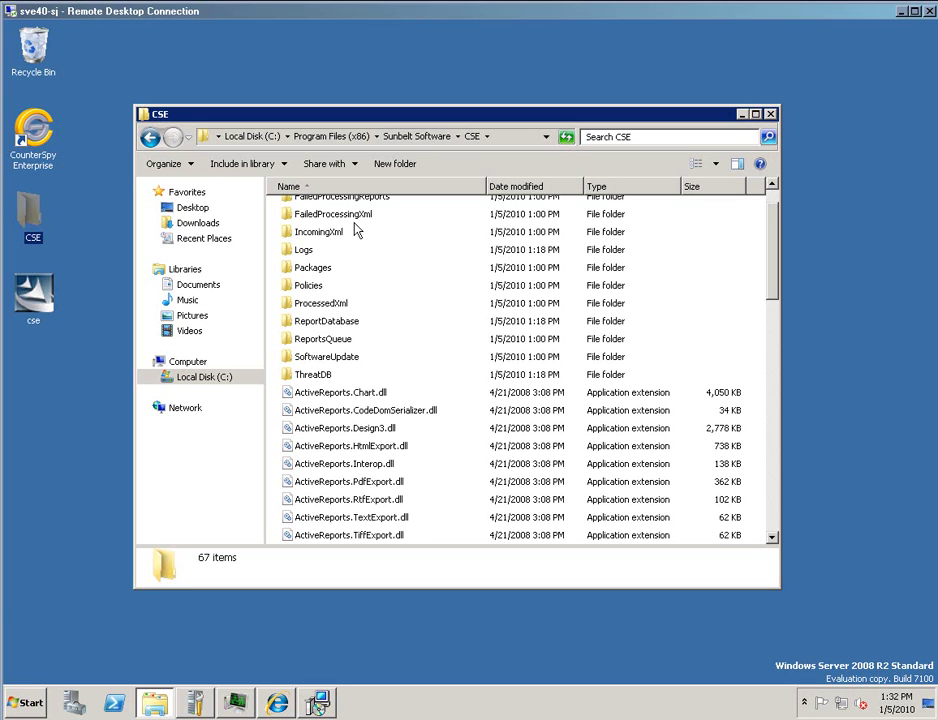
pyautogui.click(741, 114)
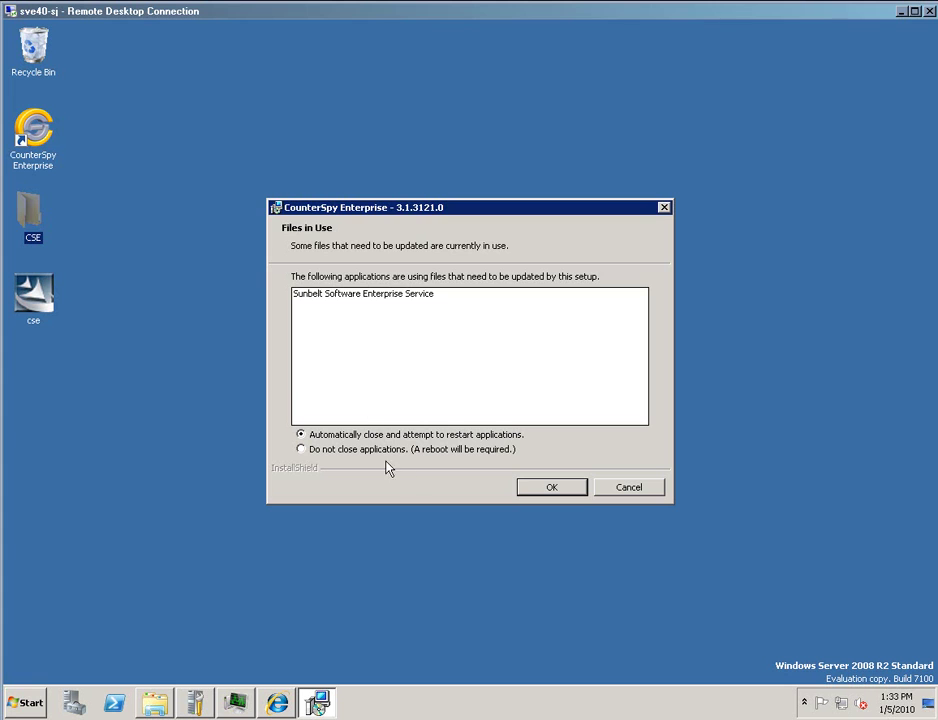
pyautogui.click(553, 490)
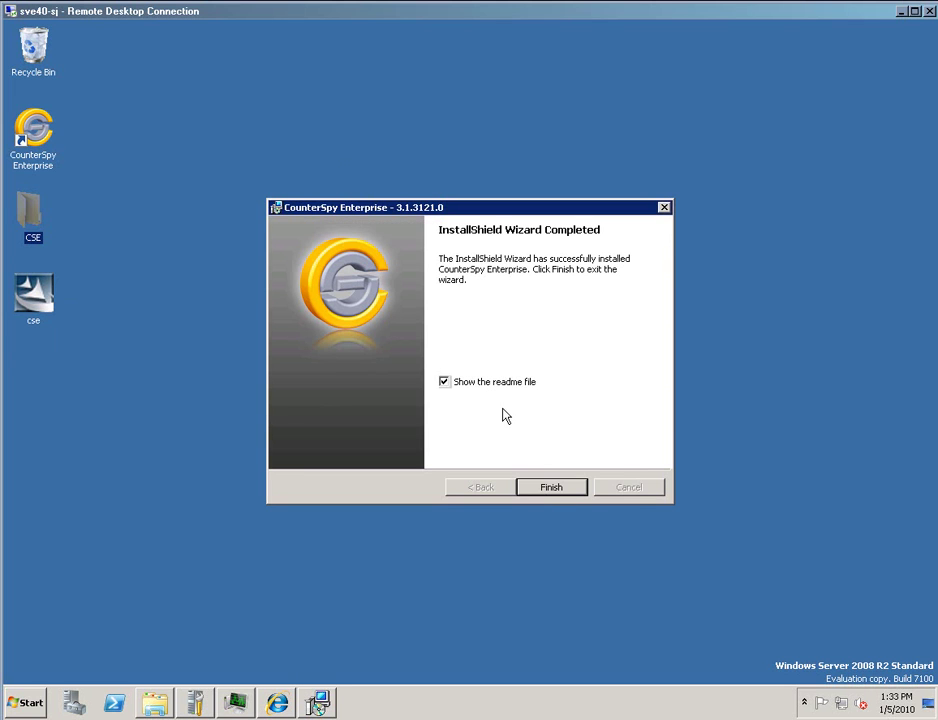
# Untick 'Show the readme file', finish the wizard, and launch CounterSpy Enterprise from its desktop shortcut.
pyautogui.click(446, 385)
pyautogui.click(562, 490)
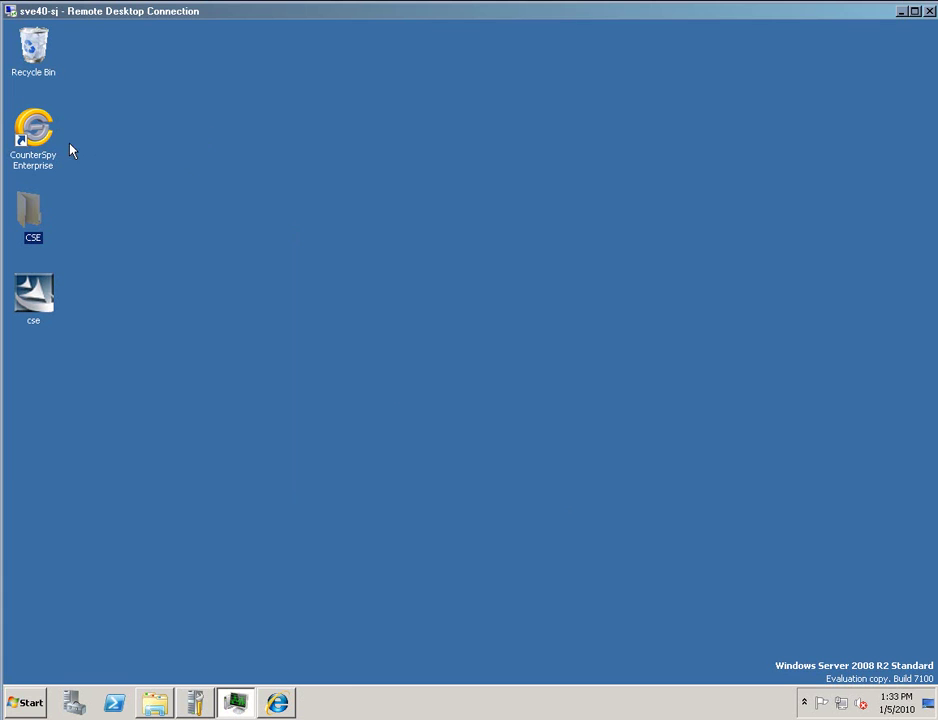
pyautogui.doubleClick(33, 125)
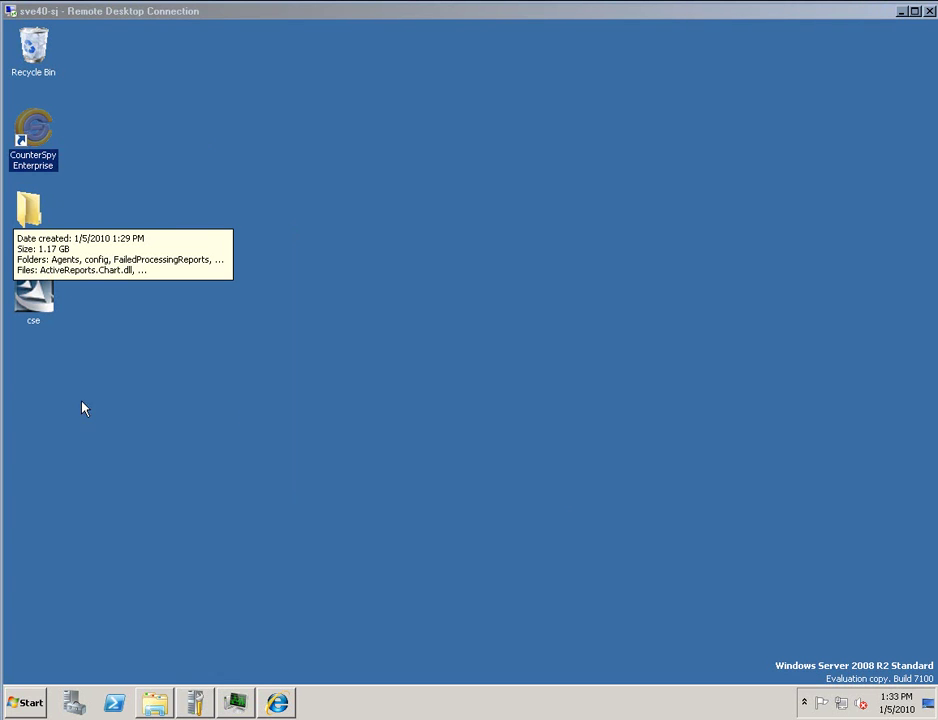
pyautogui.click(113, 184)
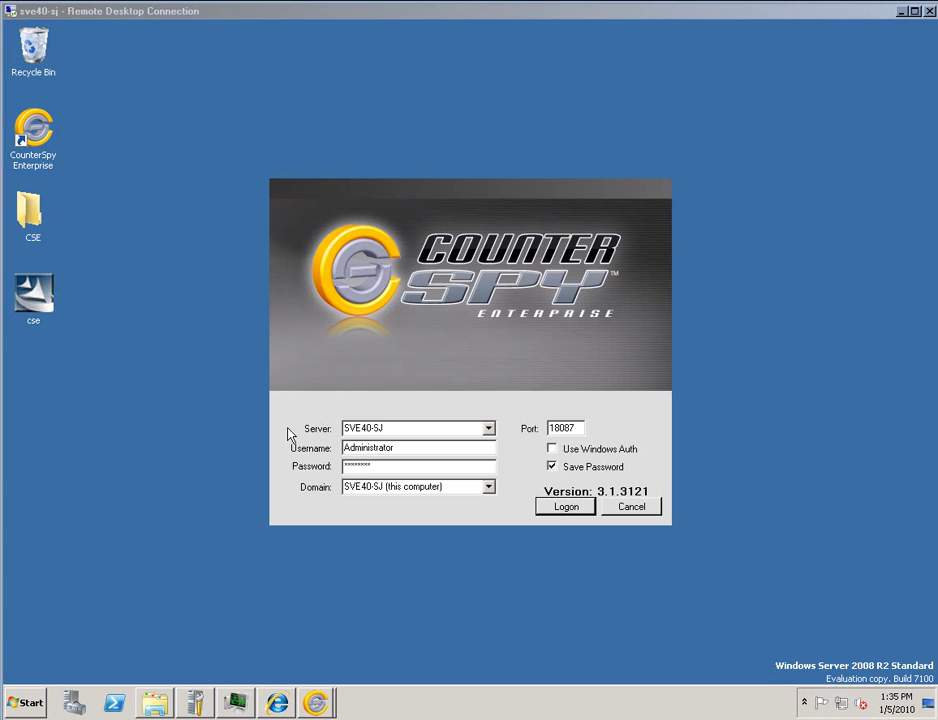
# Log on to the CounterSpy server and select the Default policy under Policies.
pyautogui.click(563, 505)
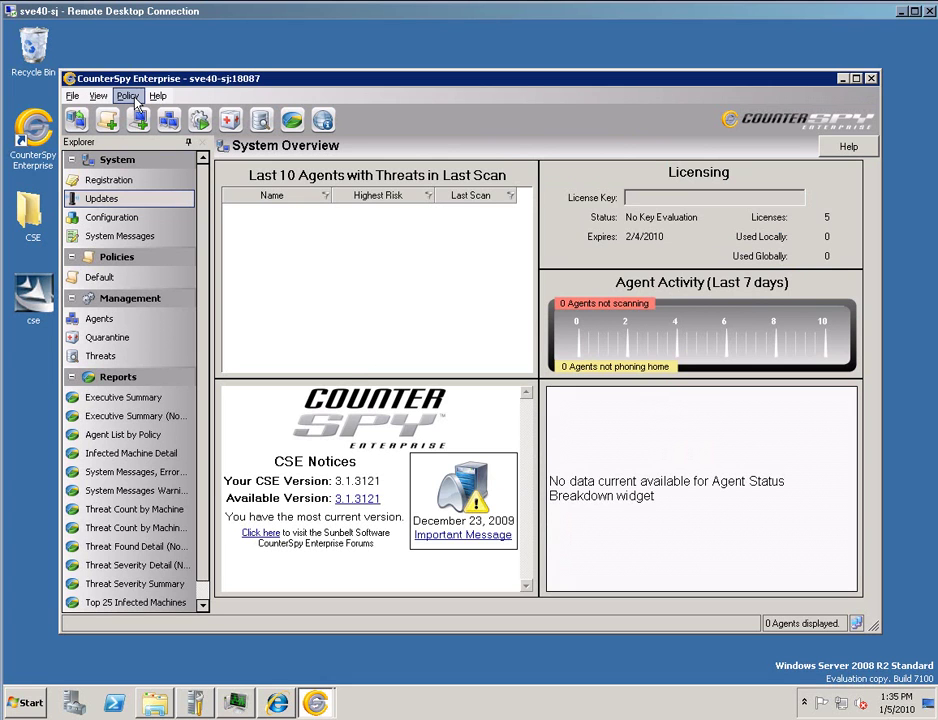
pyautogui.click(115, 283)
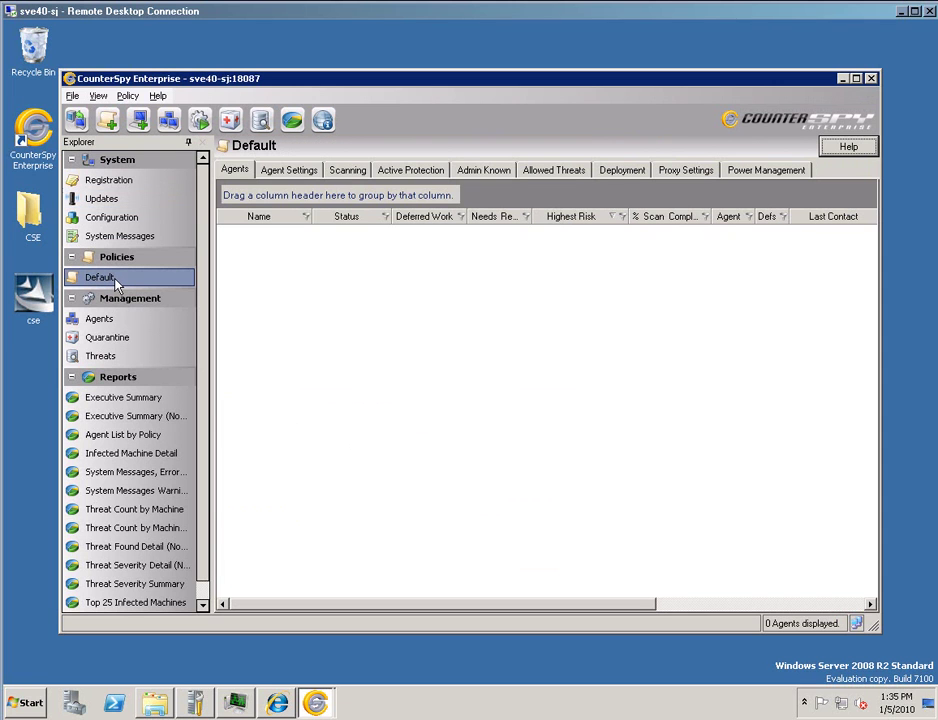
# Review the Default policy's Agent Settings through Edit and Copy To..., leaving everything unchanged.
pyautogui.click(294, 174)
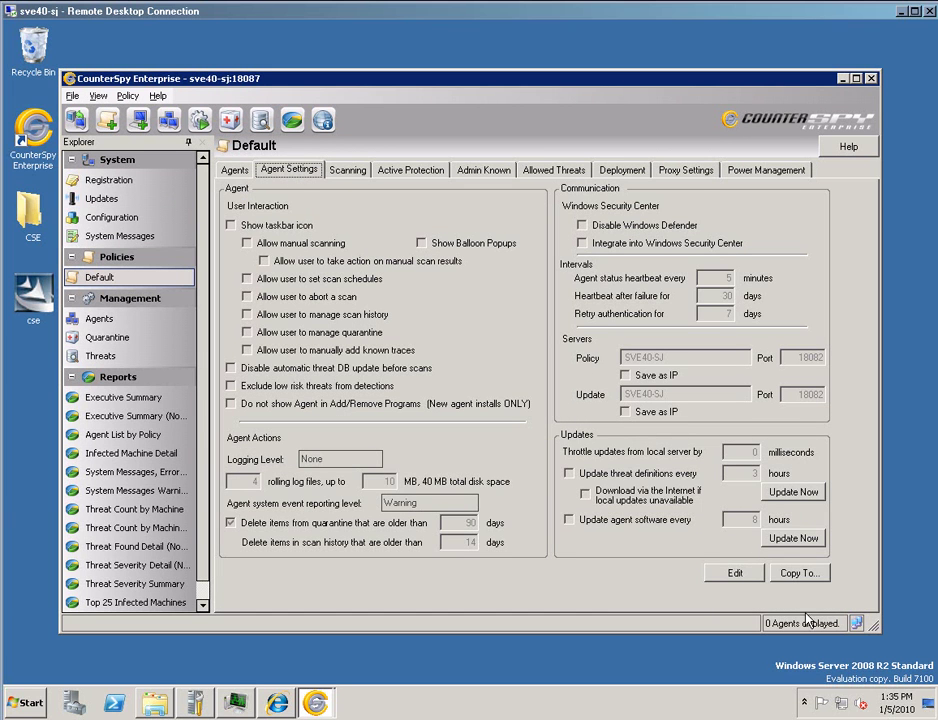
pyautogui.click(743, 577)
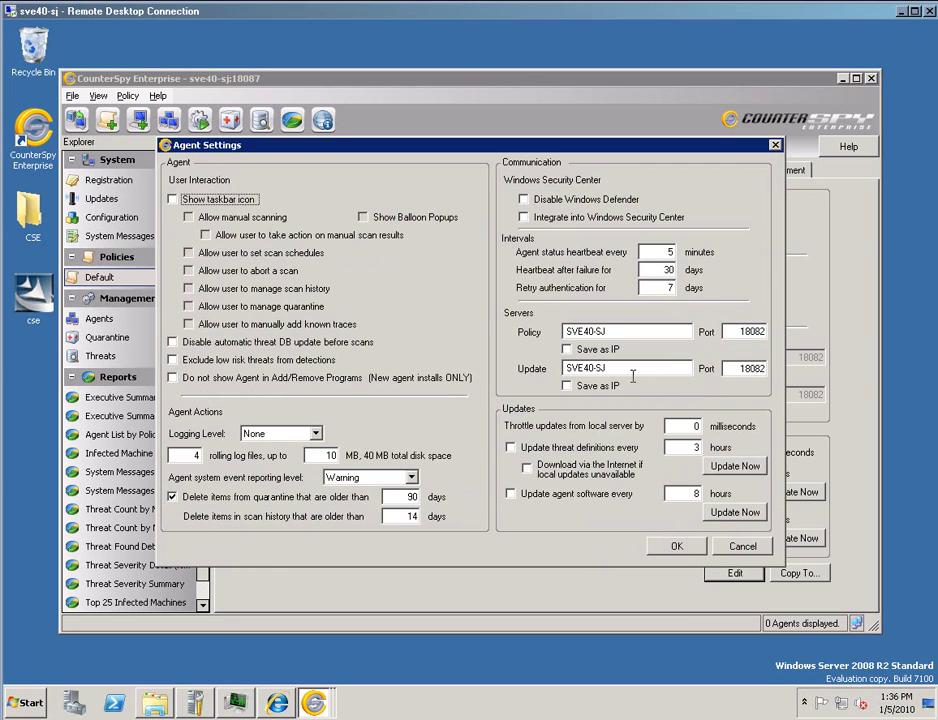
pyautogui.click(672, 548)
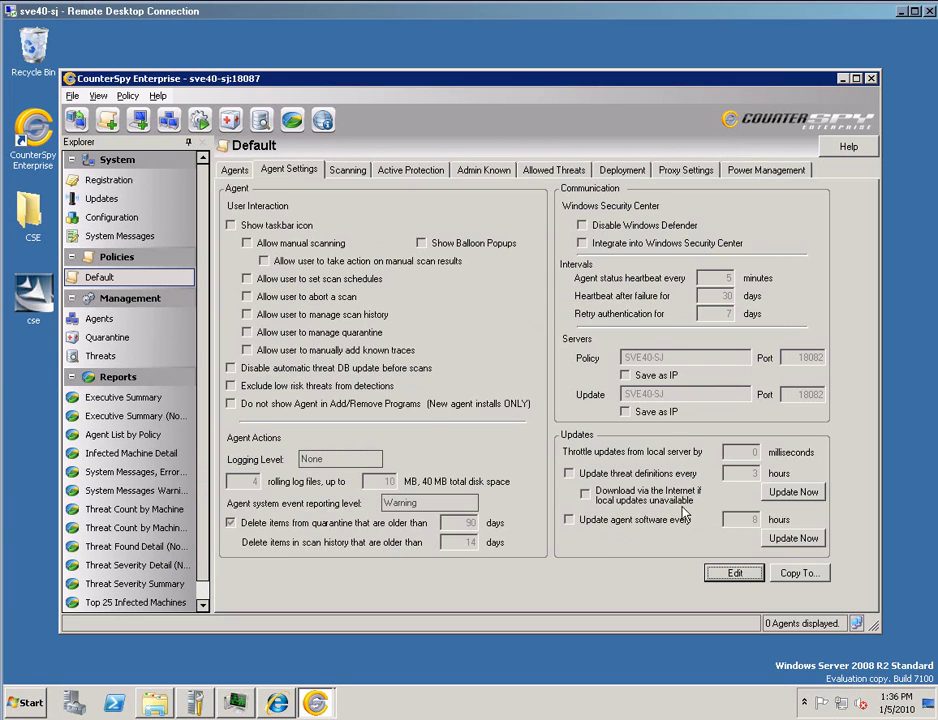
pyautogui.click(799, 573)
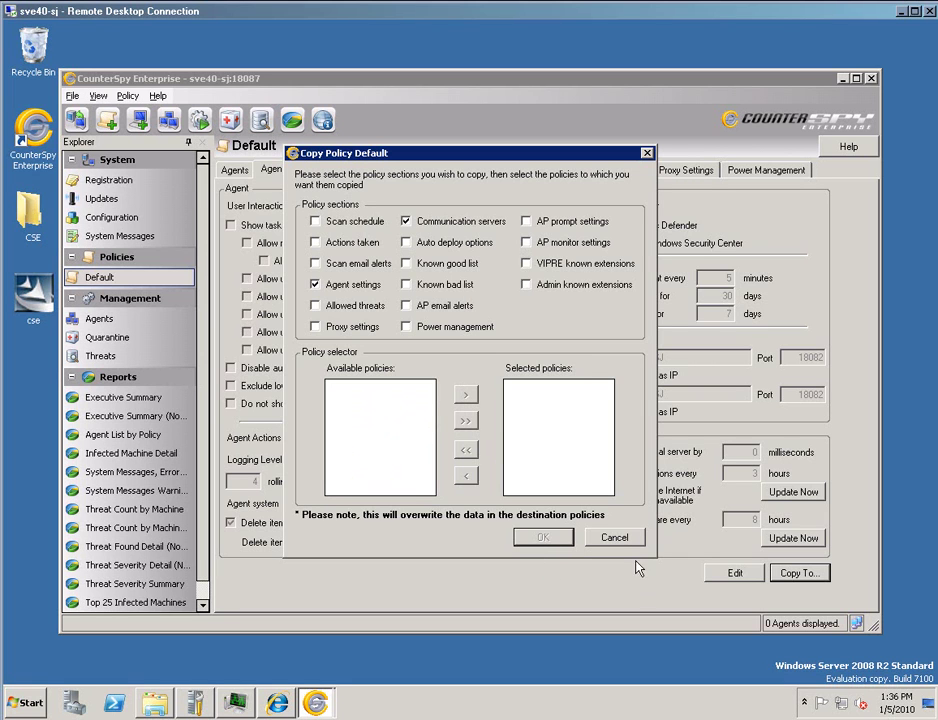
pyautogui.click(614, 540)
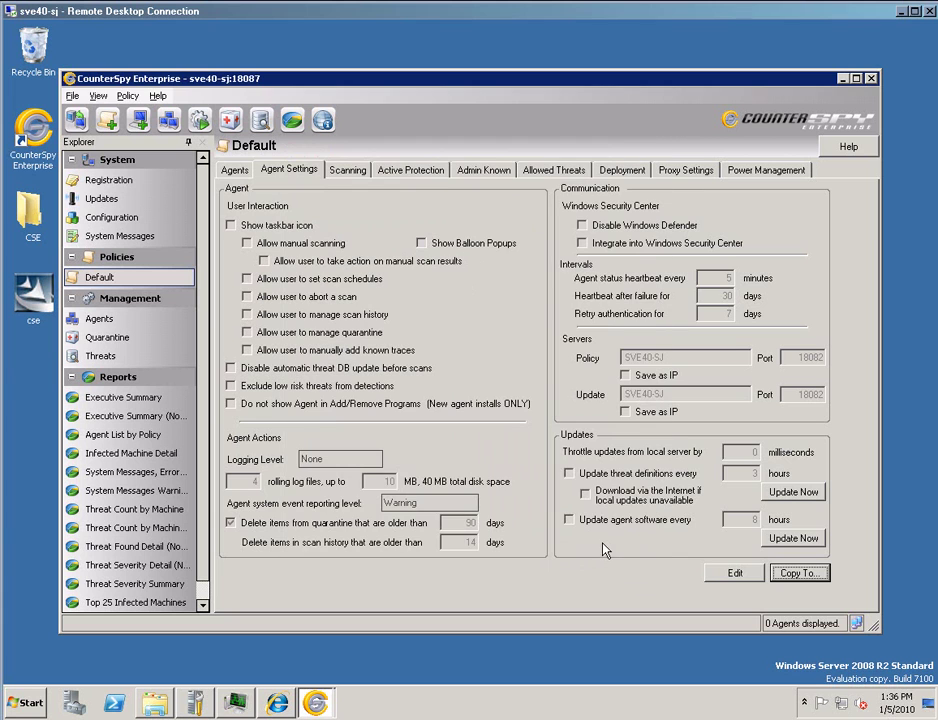
pyautogui.click(72, 95)
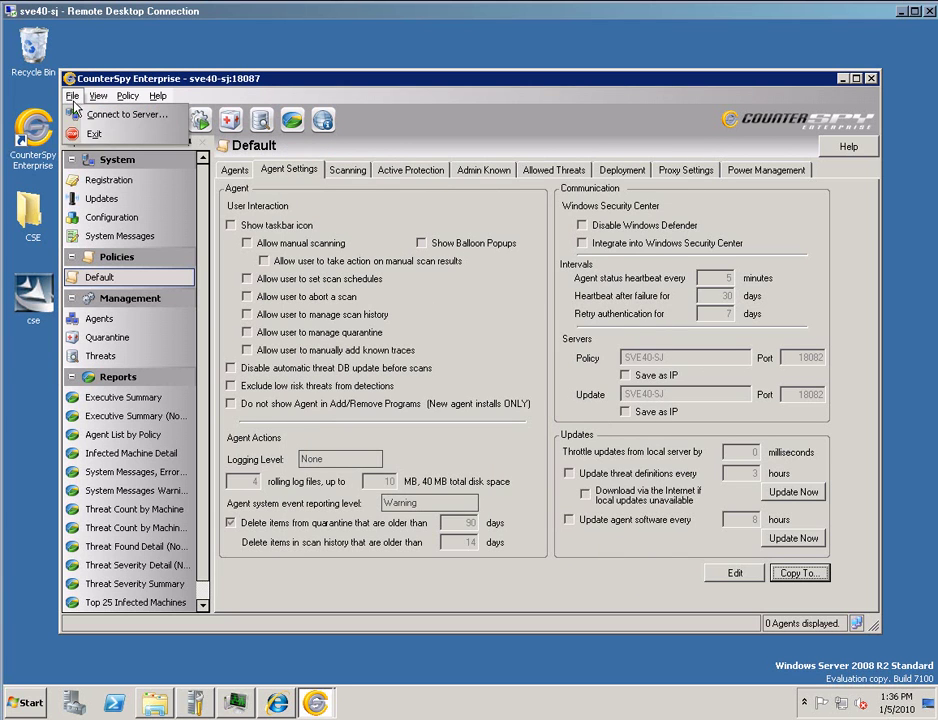
# Exit the CounterSpy console without logging on, then open Prereqs from the Local Disk (C:) root.
pyautogui.click(100, 140)
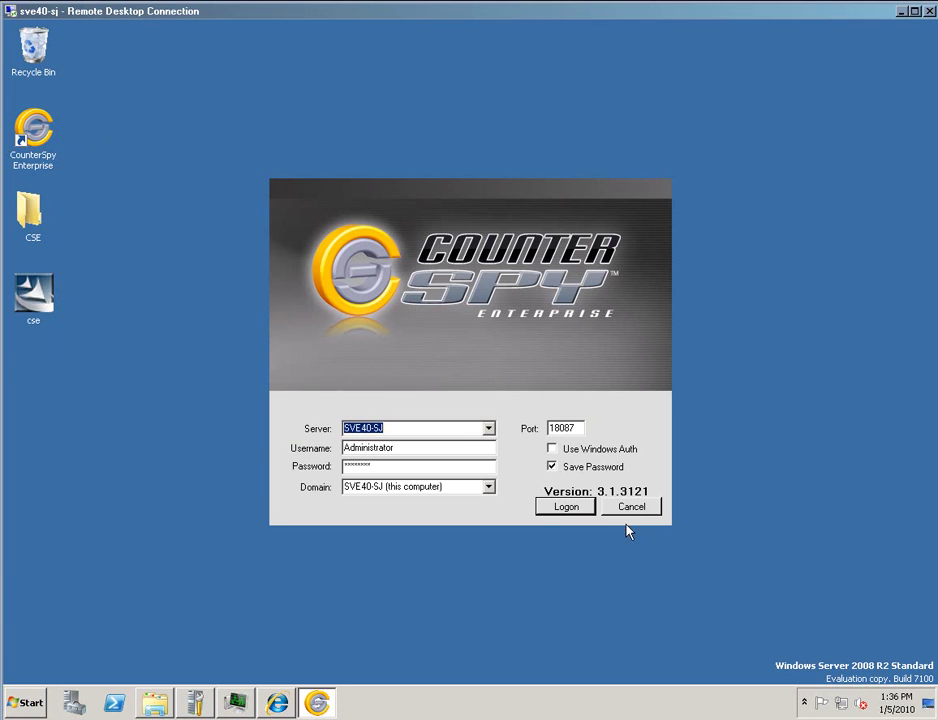
pyautogui.click(631, 509)
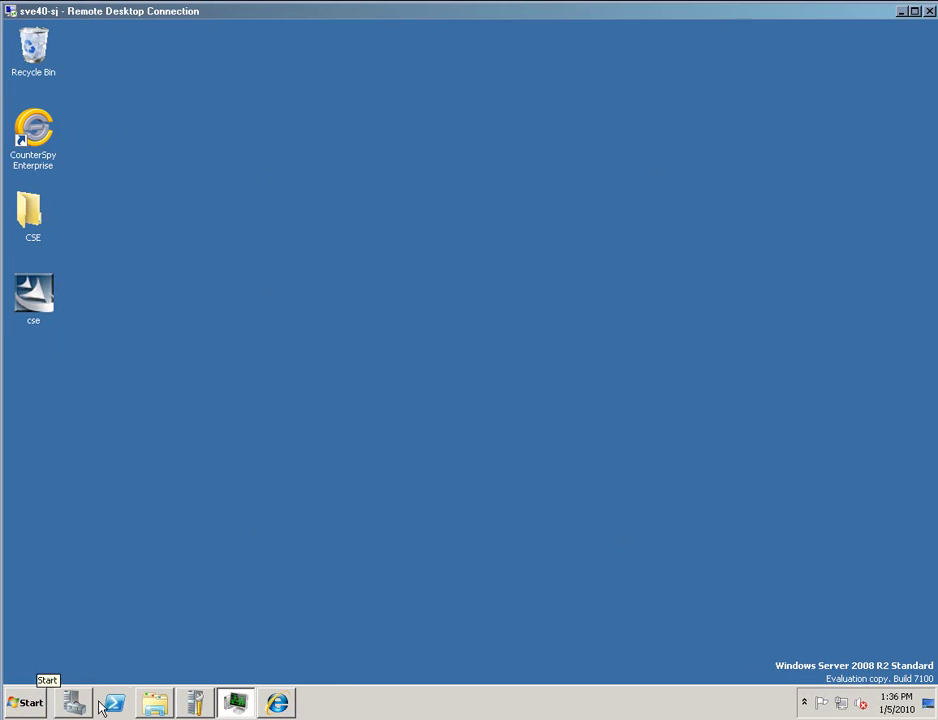
pyautogui.click(157, 705)
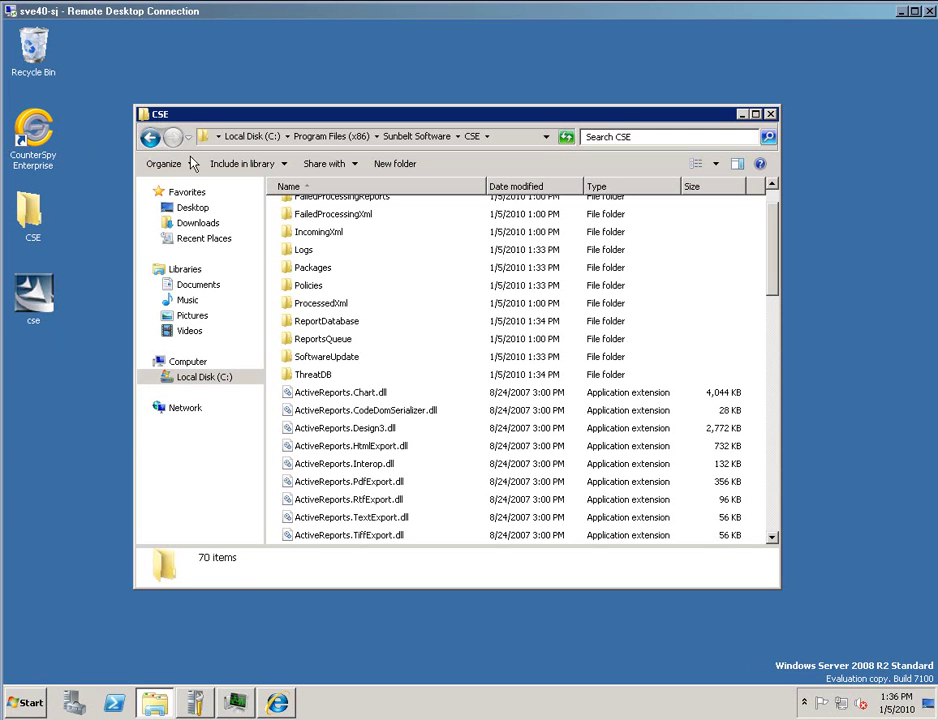
pyautogui.click(190, 378)
pyautogui.scroll(-1, 770, 390)
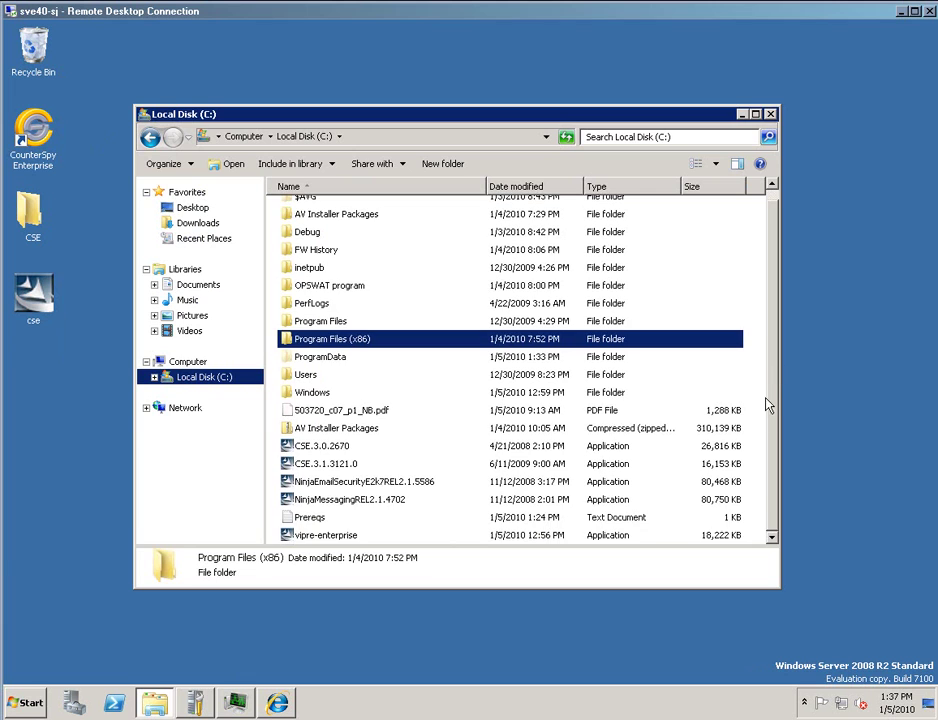
pyautogui.doubleClick(322, 522)
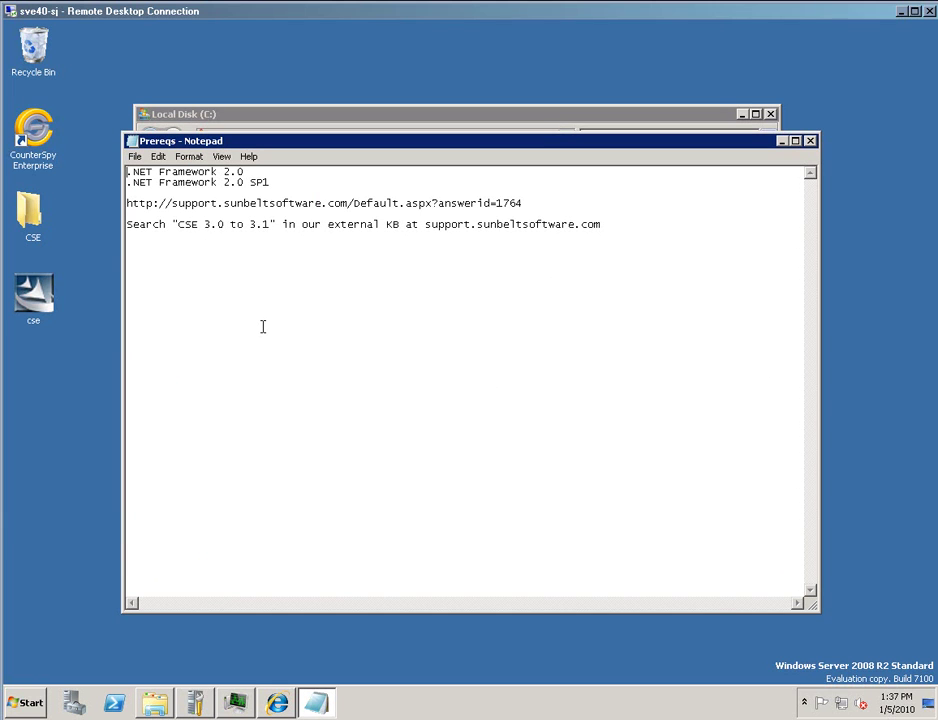
# Below the KB search tip line, add a new line with Sunbelt Software's support e-mail address.
pyautogui.moveTo(373, 320); pyautogui.dragTo(393, 315)
pyautogui.press('End')
pyautogui.press('Return')
pyautogui.press('Return')
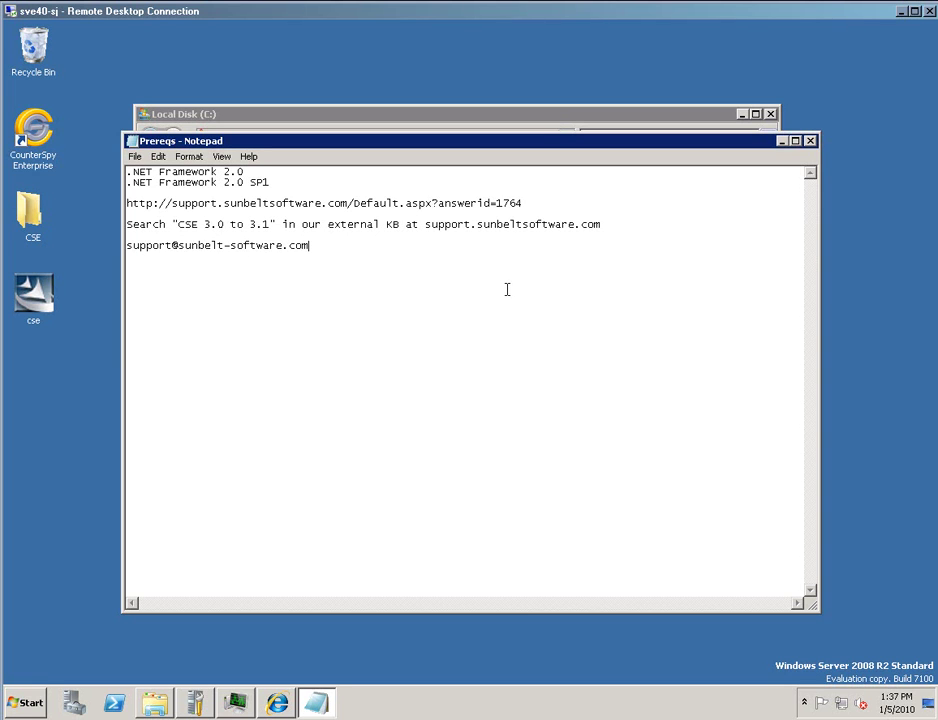